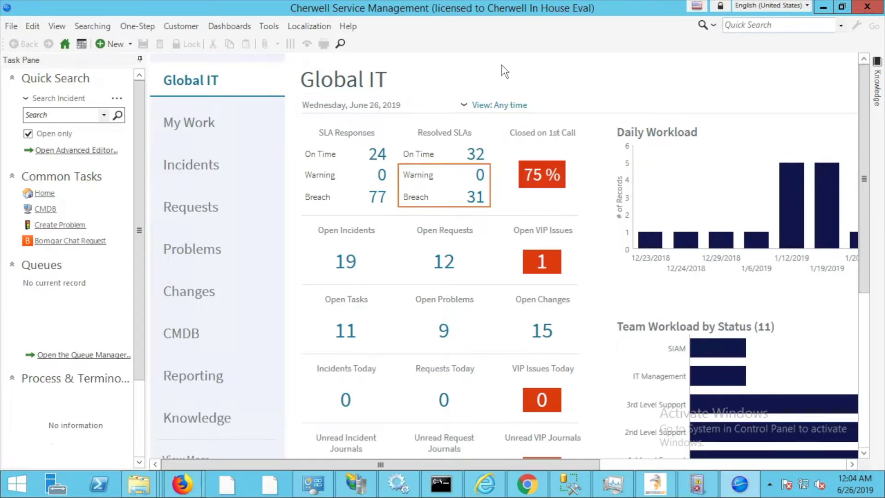
# Create a new One-Step named 'Test One-Step' with a description noting its creator.
pyautogui.click(139, 26)
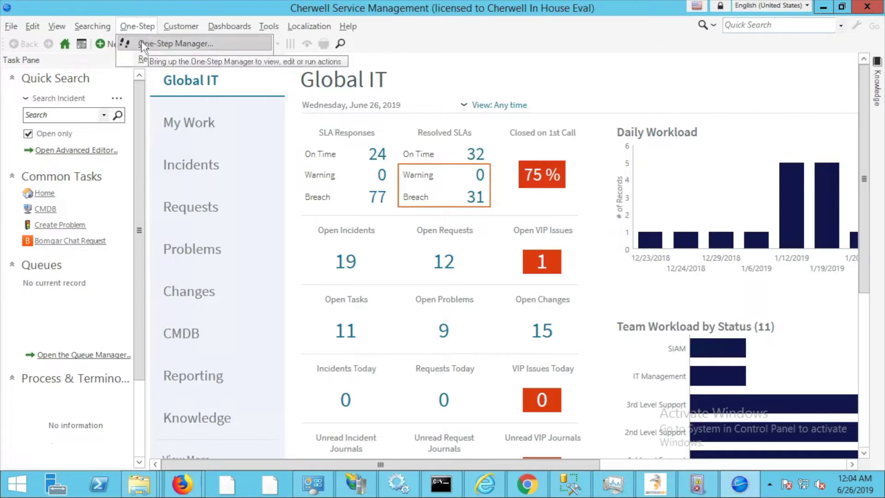
pyautogui.click(141, 41)
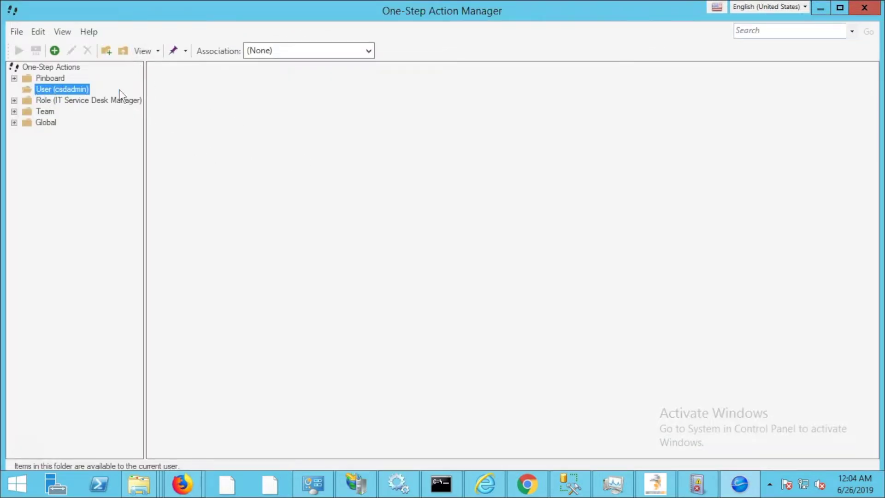
pyautogui.rightClick(211, 92)
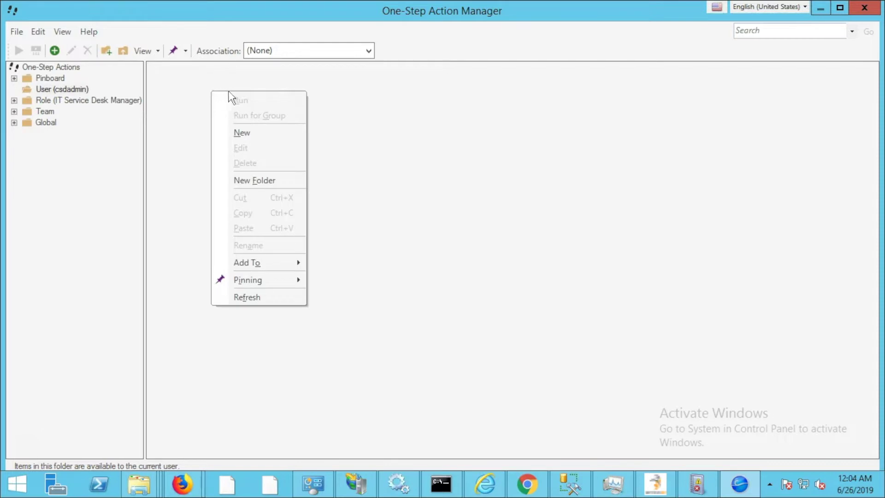
pyautogui.click(229, 131)
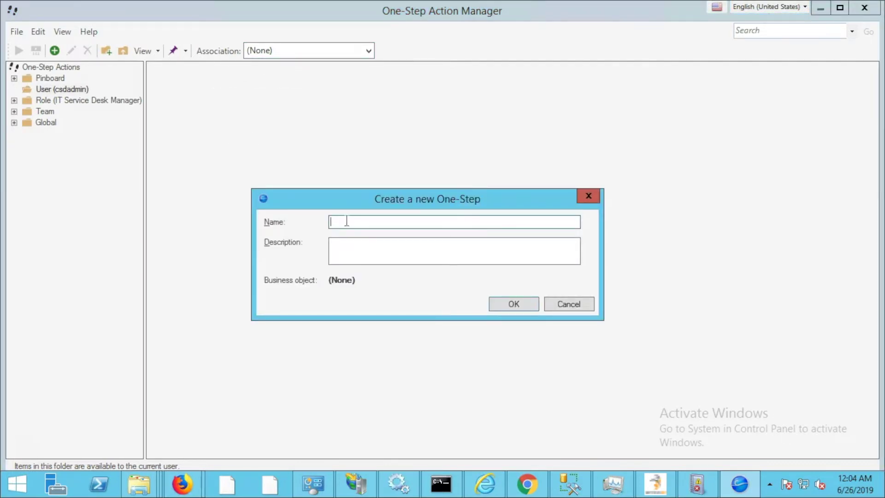
pyautogui.write('Test One-Step')
pyautogui.press('Tab')
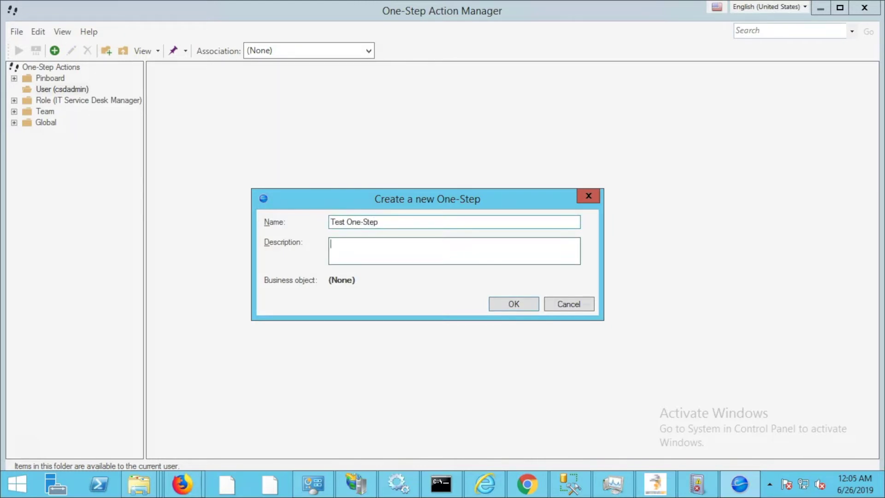
pyautogui.write('Created ')
pyautogui.write('by Meyers2019')
# Add an Update Variables and Stored Values step that sets a variable named 'Test Variable'.
pyautogui.press('Return')
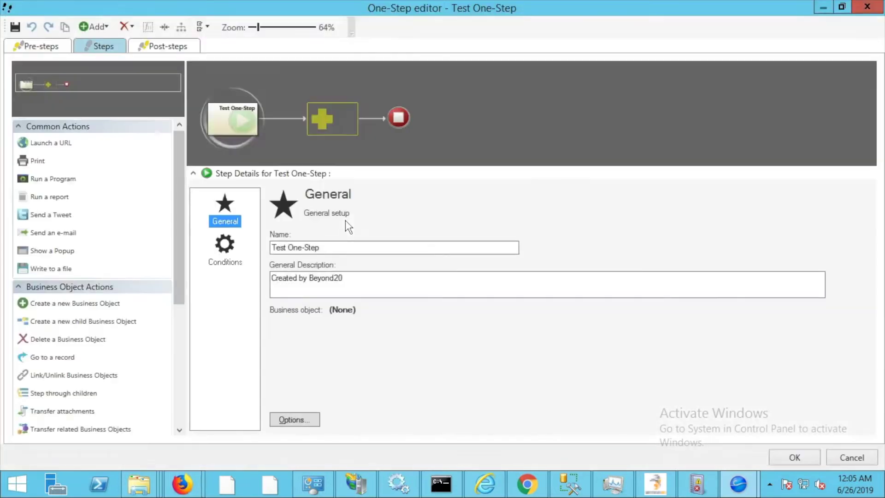
pyautogui.scroll(-4, 179, 230)
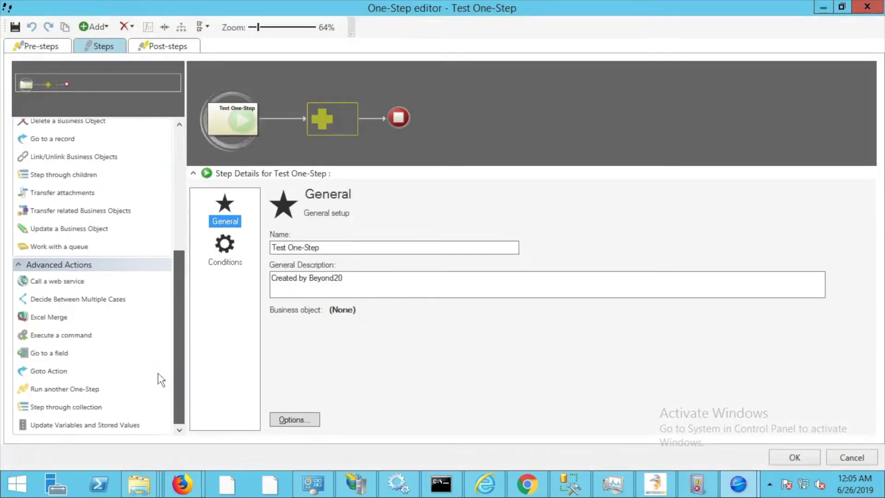
pyautogui.moveTo(29, 421); pyautogui.dragTo(326, 122)
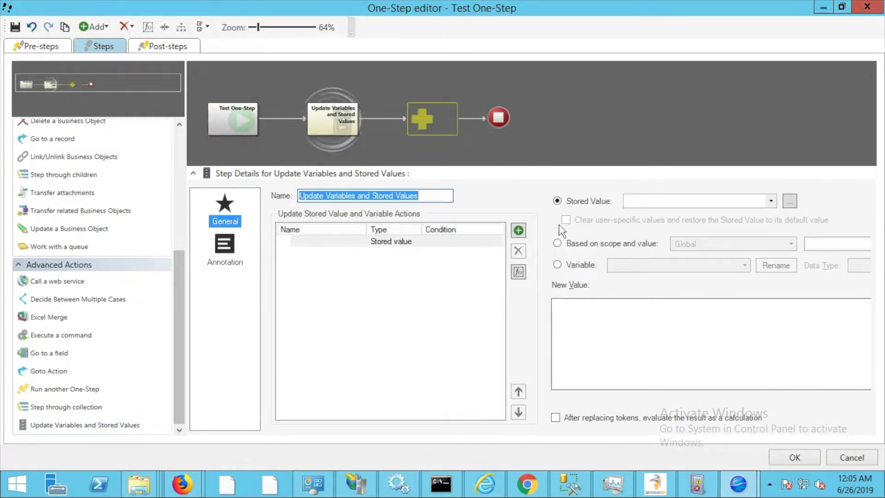
pyautogui.click(558, 264)
pyautogui.click(635, 265)
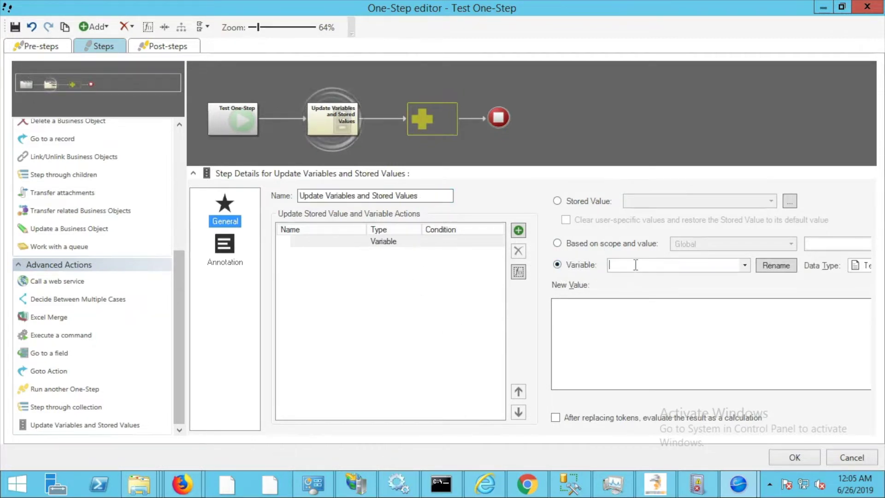
pyautogui.write('T')
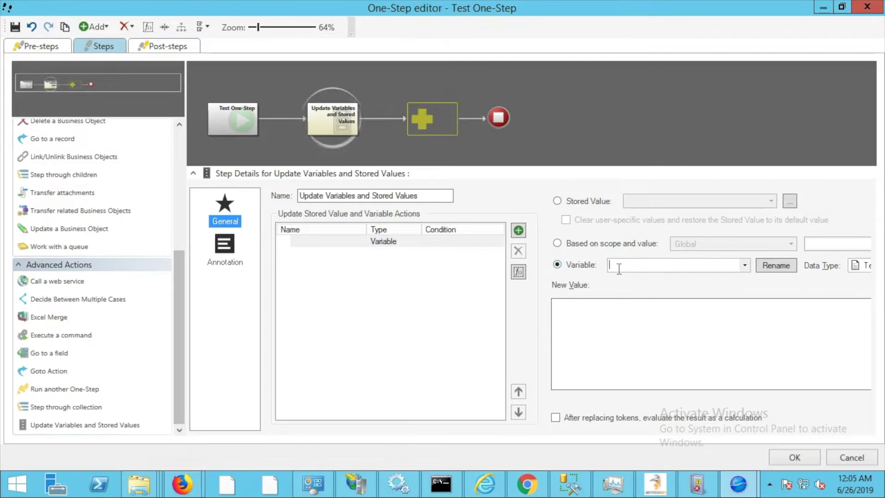
pyautogui.write('est Variable')
# Start a new custom expression named '1 Day Ago' for Test Variable's new value.
pyautogui.click(624, 322)
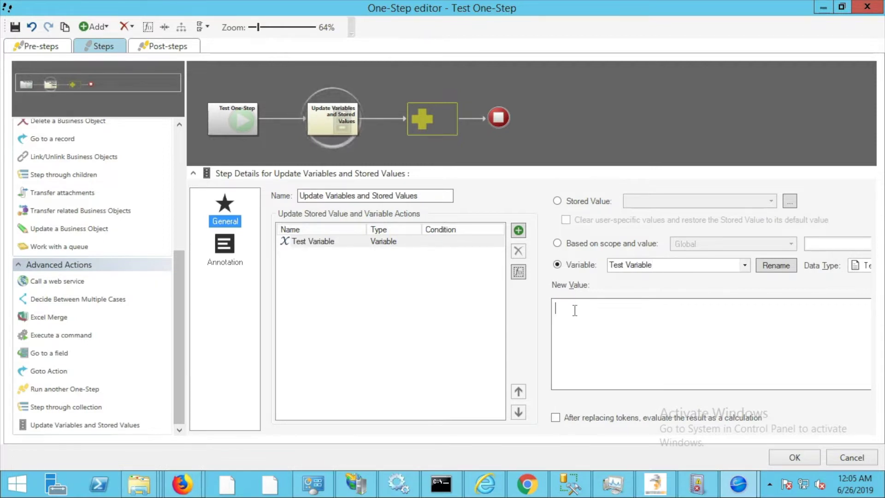
pyautogui.hotkey('ctrl', 'space')
pyautogui.scroll(-10, 636, 226)
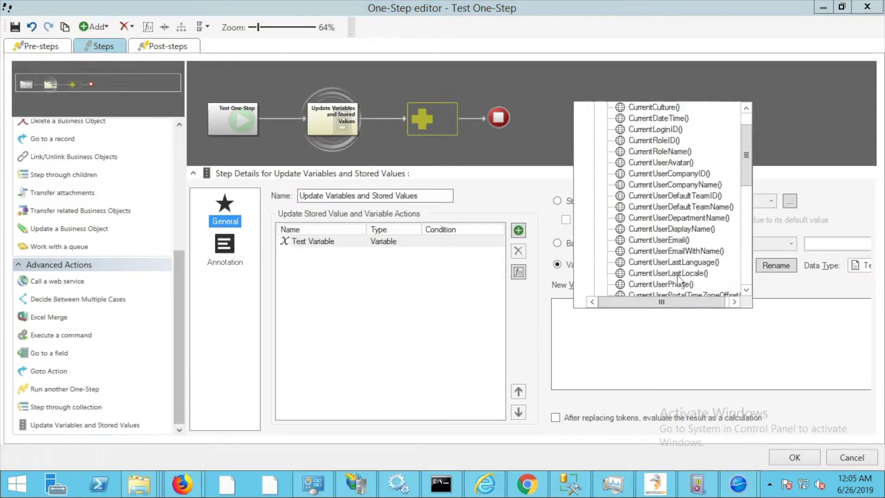
pyautogui.doubleClick(635, 219)
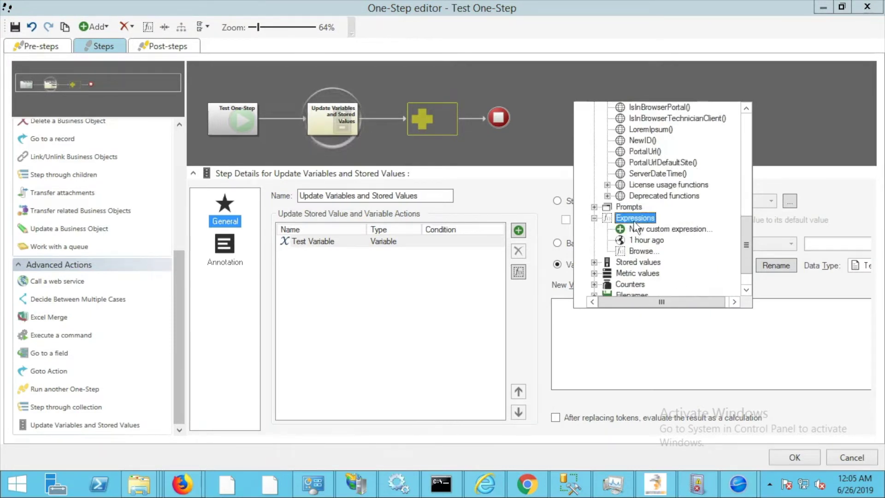
pyautogui.doubleClick(645, 229)
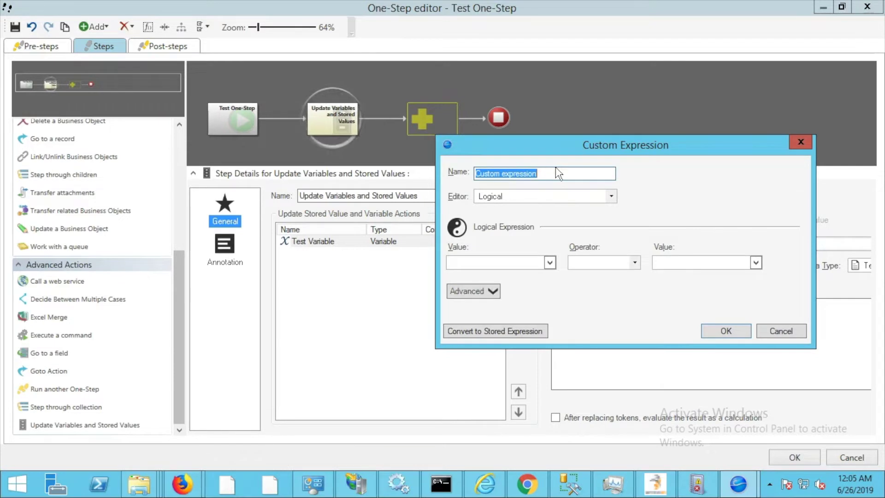
pyautogui.write('1 Day Ago')
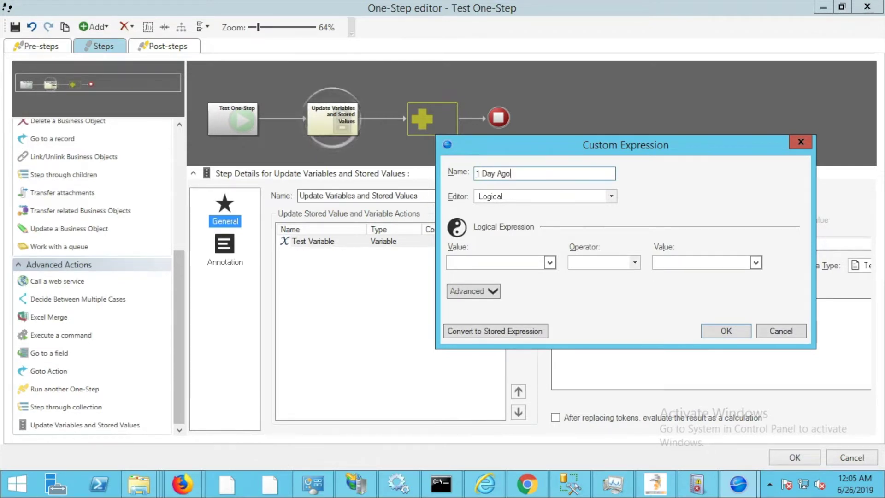
# Make it Date/Time math: CurrentDateTime() with Amount -1 in Days.
pyautogui.click(511, 196)
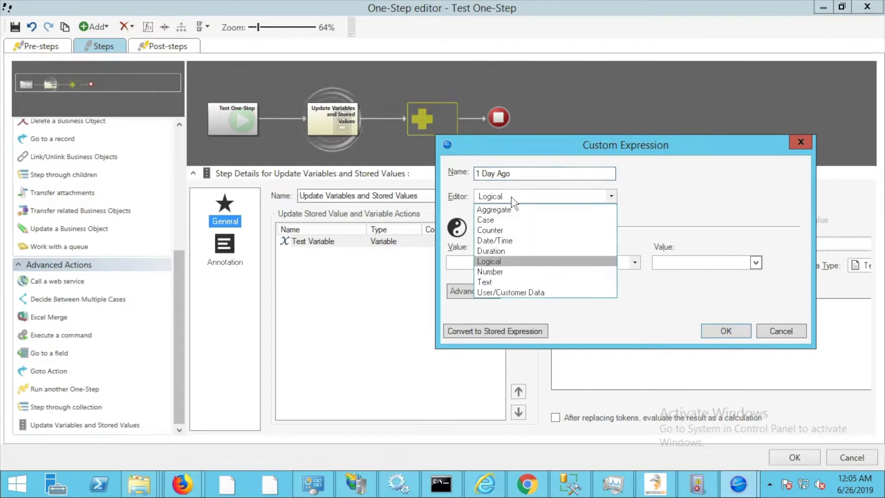
pyautogui.click(499, 239)
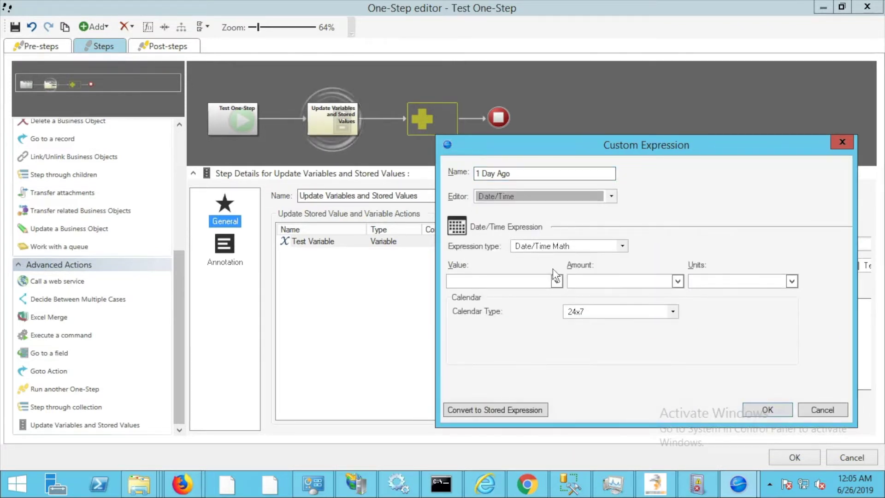
pyautogui.click(557, 281)
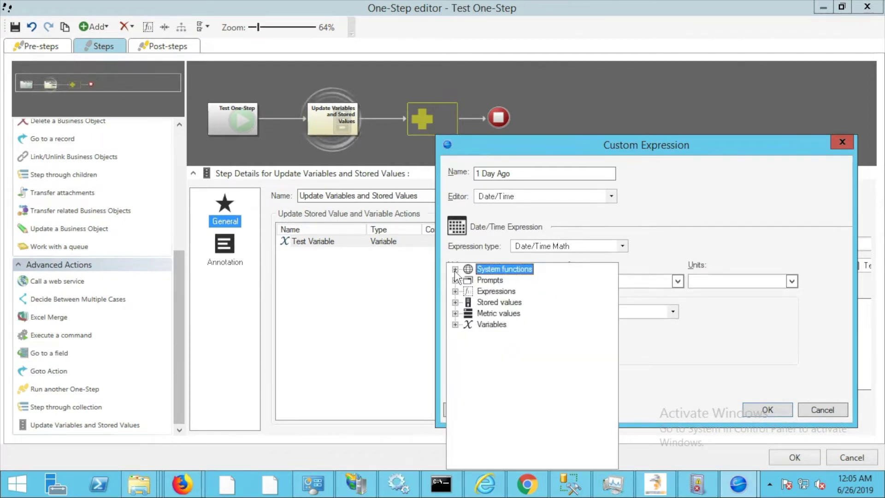
pyautogui.doubleClick(503, 271)
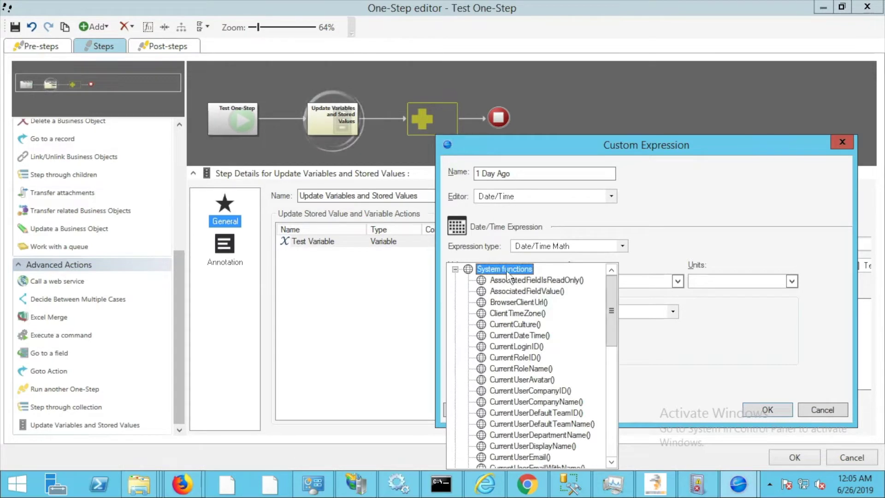
pyautogui.click(509, 336)
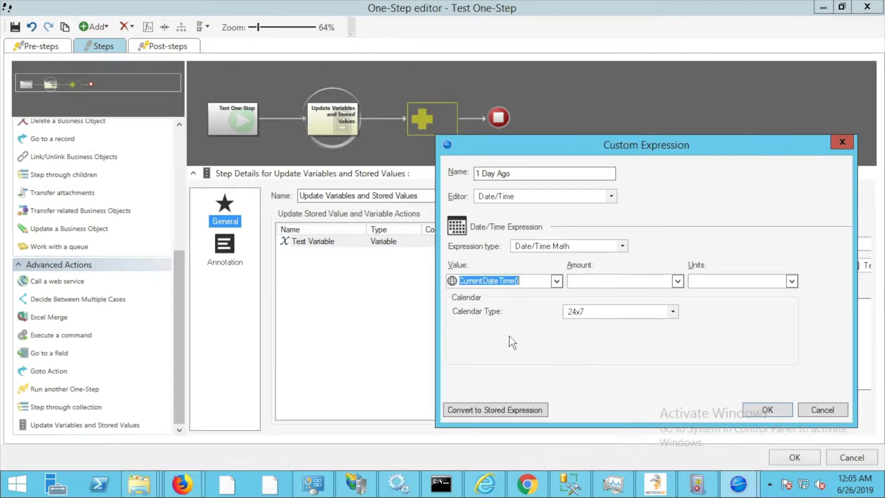
pyautogui.click(595, 282)
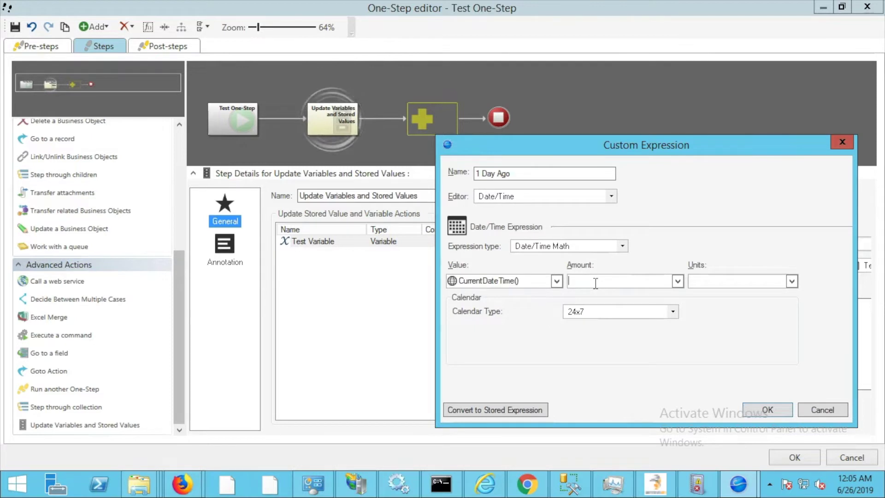
pyautogui.write('-1')
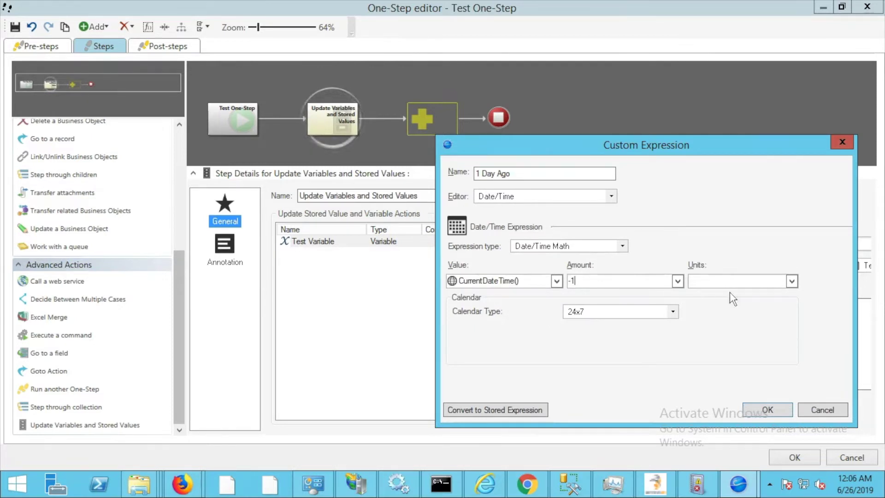
pyautogui.click(791, 281)
pyautogui.click(740, 280)
pyautogui.click(711, 282)
# Apply 1 Day Ago to Test Variable and convert it to a Global stored expression.
pyautogui.click(775, 412)
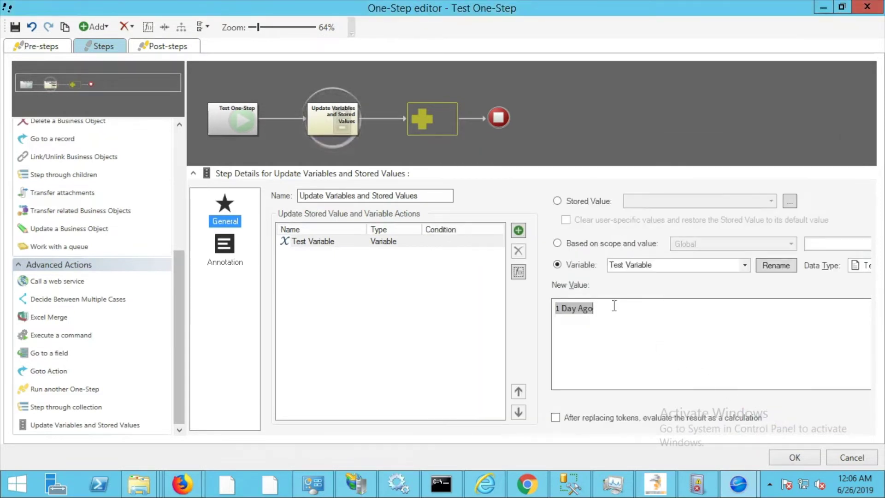
pyautogui.rightClick(578, 309)
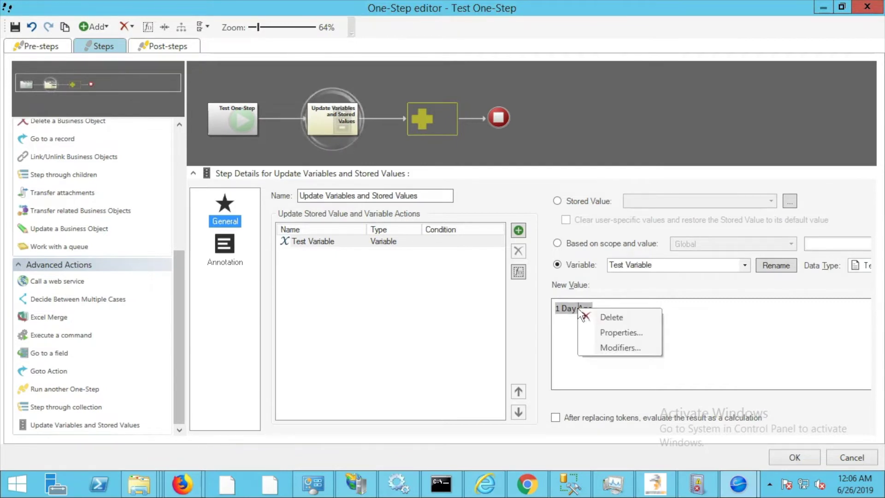
pyautogui.click(619, 334)
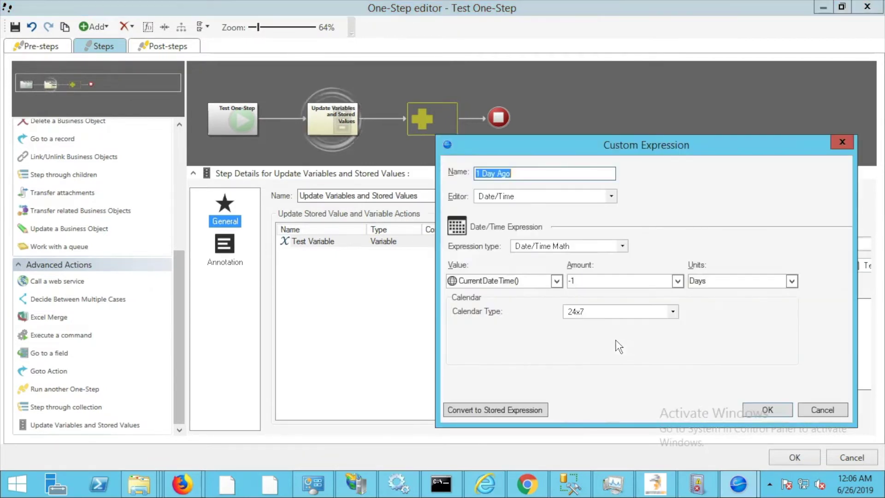
pyautogui.click(462, 410)
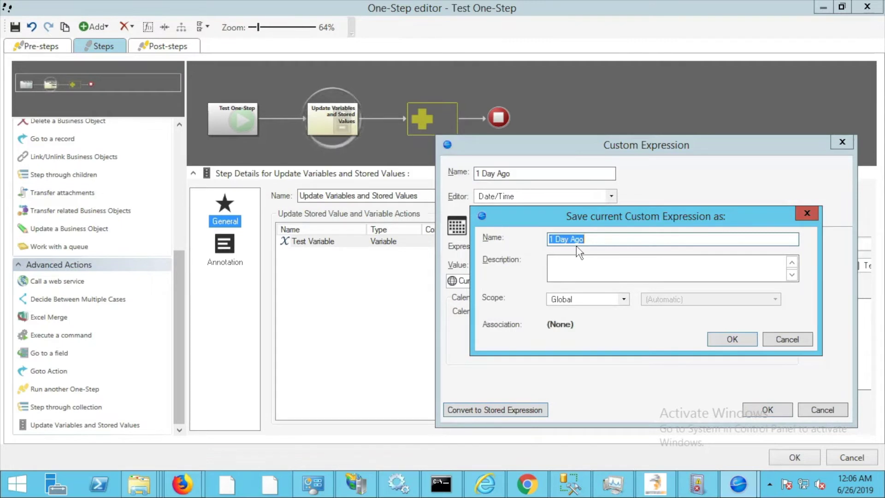
pyautogui.click(582, 264)
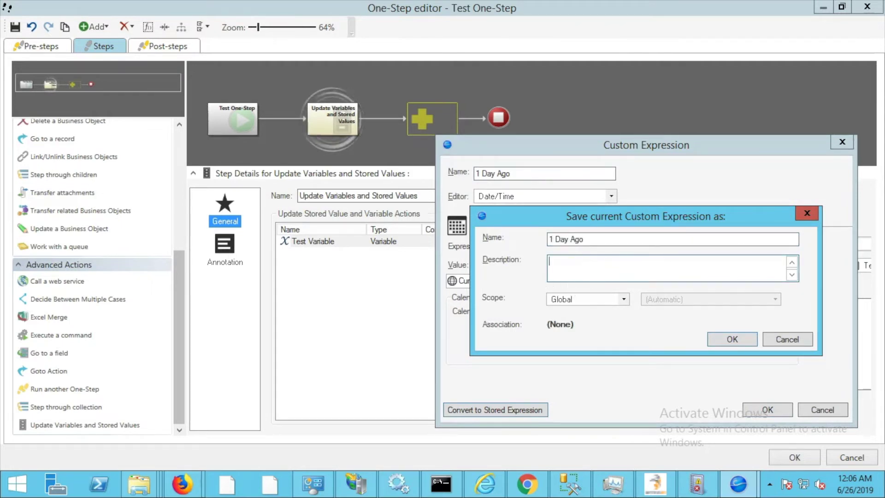
pyautogui.click(580, 300)
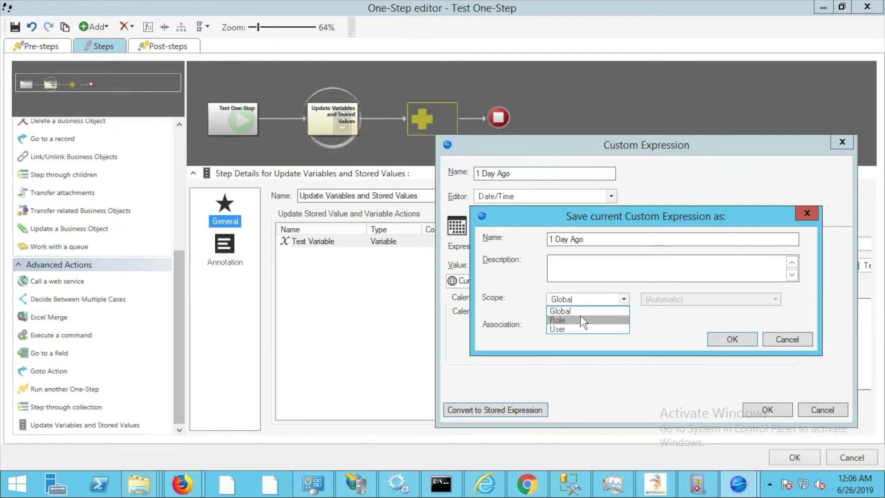
pyautogui.click(580, 316)
pyautogui.click(587, 299)
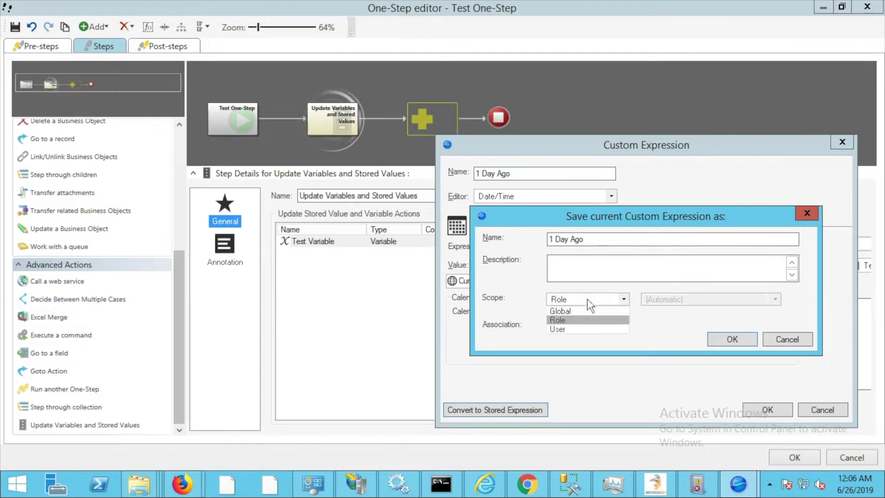
pyautogui.click(572, 328)
pyautogui.press('Up')
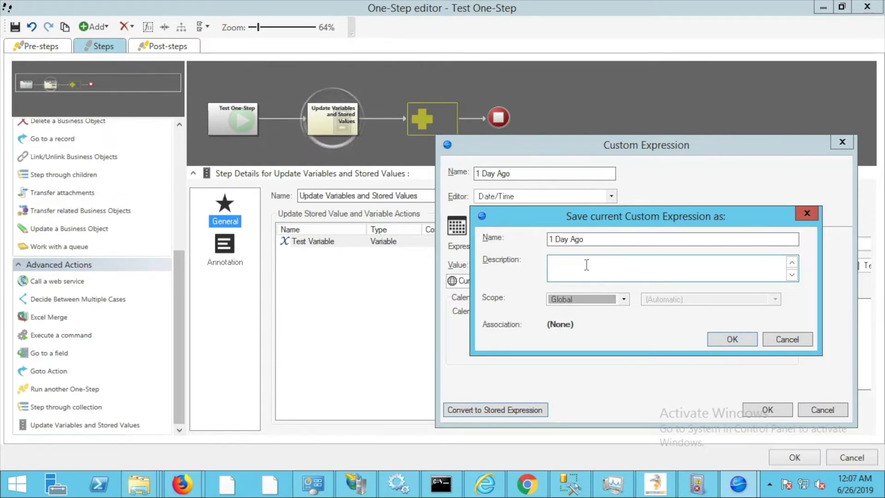
pyautogui.click(725, 340)
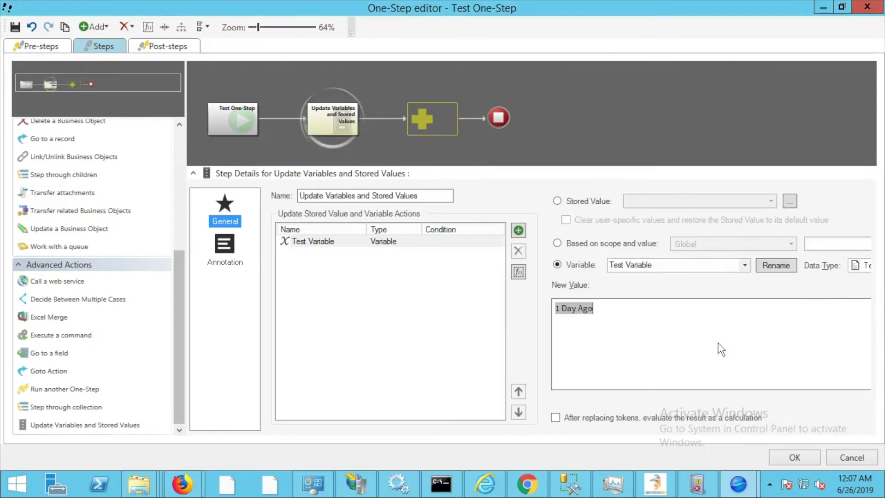
# Add another update action for a variable named 'Second Variable'.
pyautogui.click(520, 229)
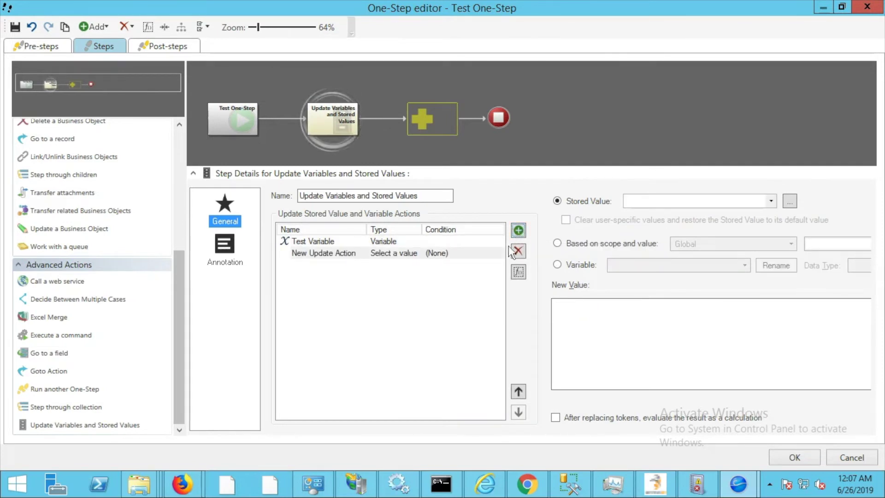
pyautogui.click(566, 266)
pyautogui.click(629, 264)
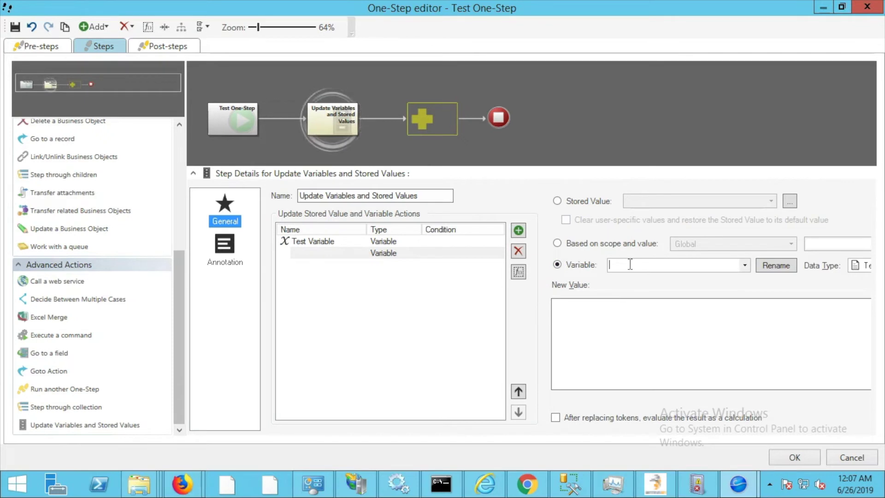
pyautogui.write('Second ')
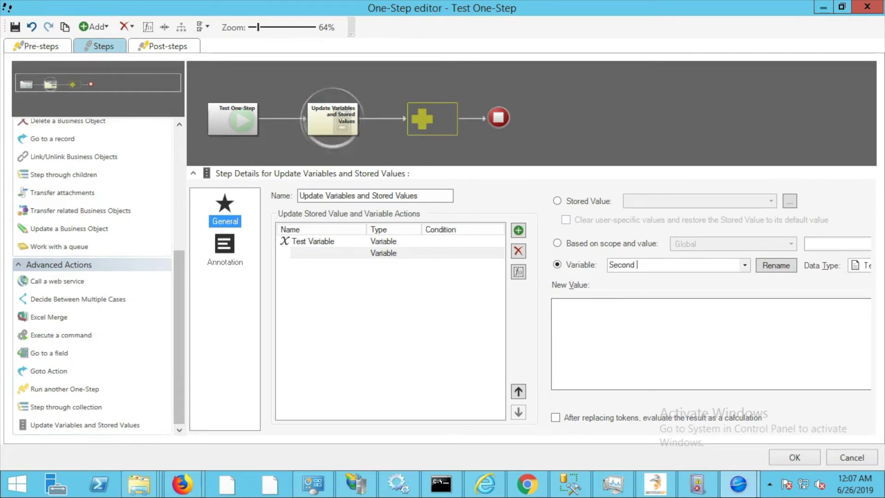
pyautogui.write('Variable')
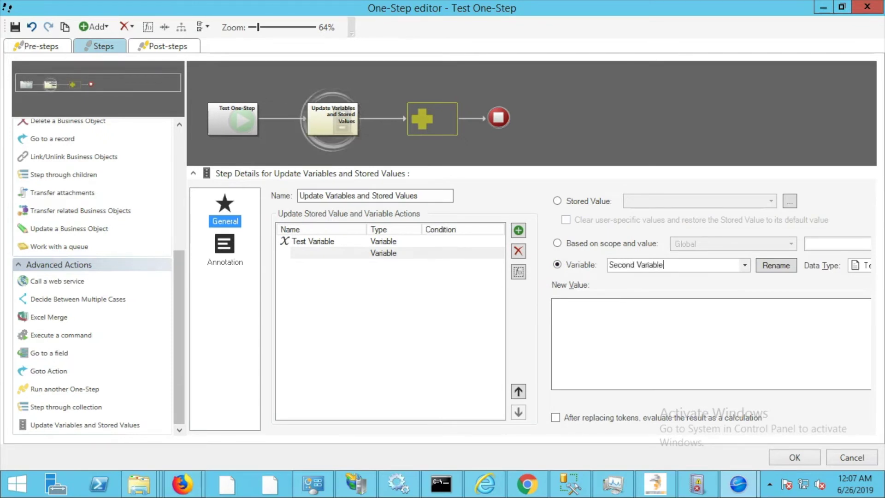
pyautogui.click(626, 347)
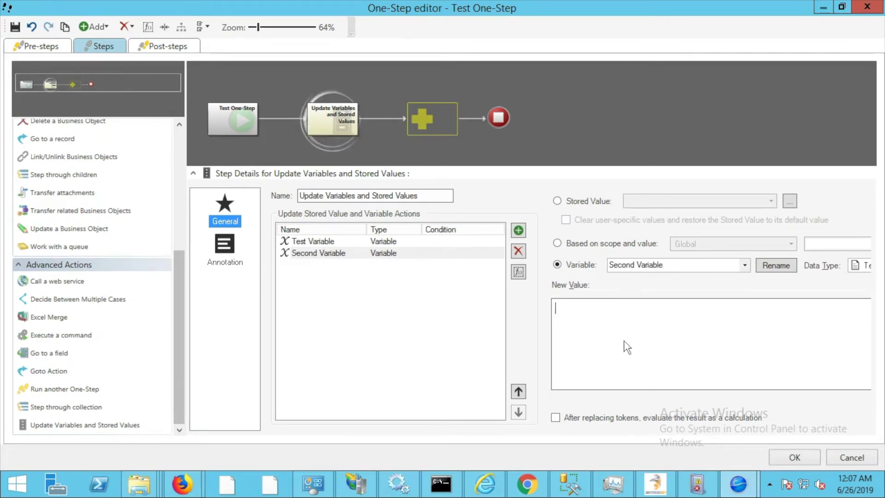
pyautogui.rightClick(572, 308)
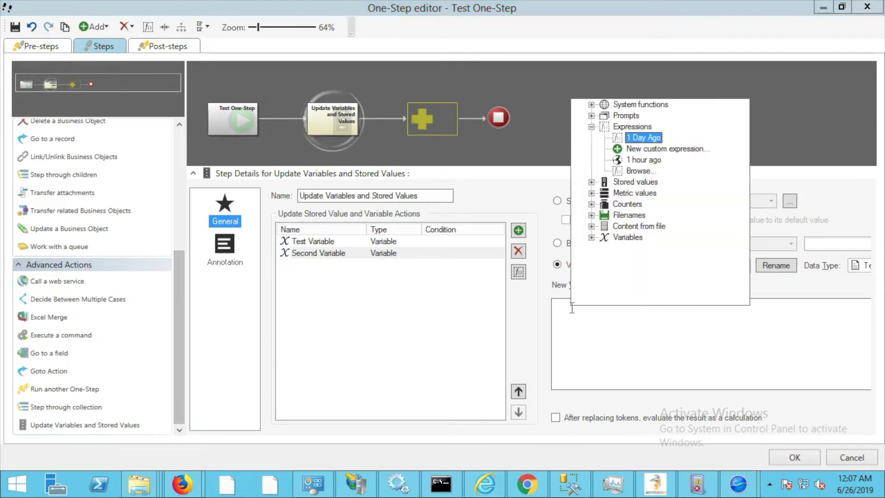
# Insert the stored 1 Day Ago expression from Expressions Manager, then review its properties without changes.
pyautogui.click(643, 171)
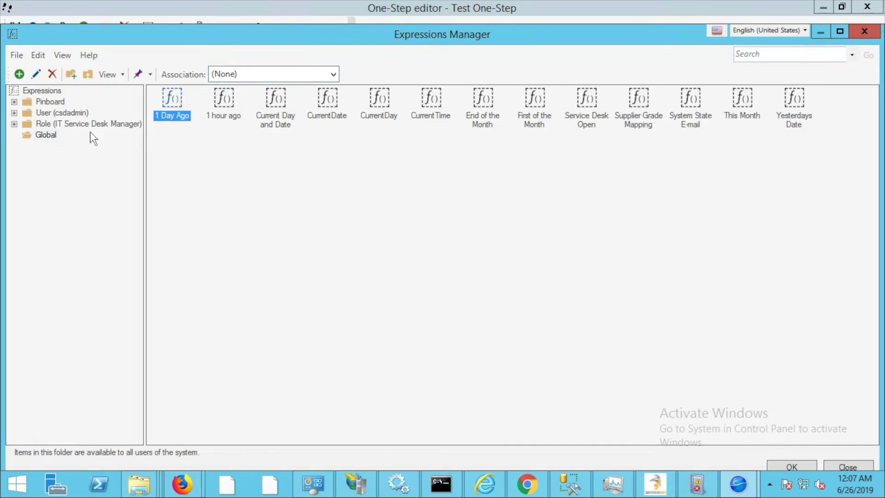
pyautogui.doubleClick(173, 111)
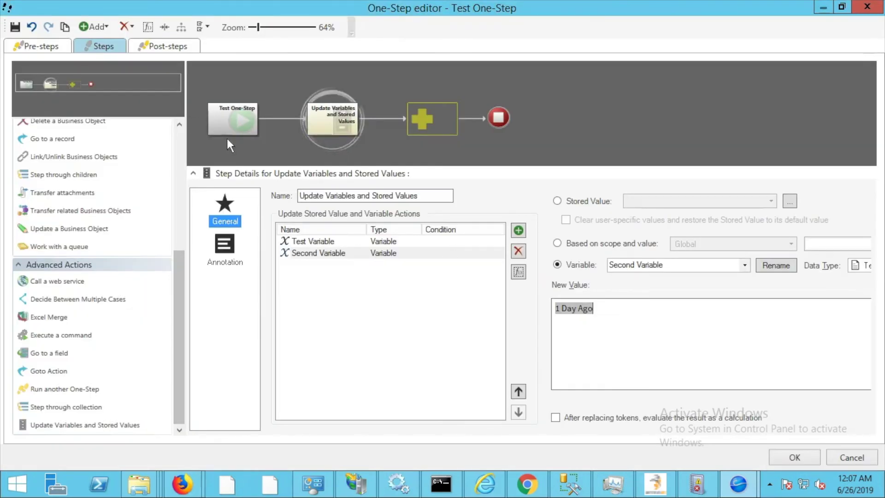
pyautogui.rightClick(575, 316)
pyautogui.click(612, 335)
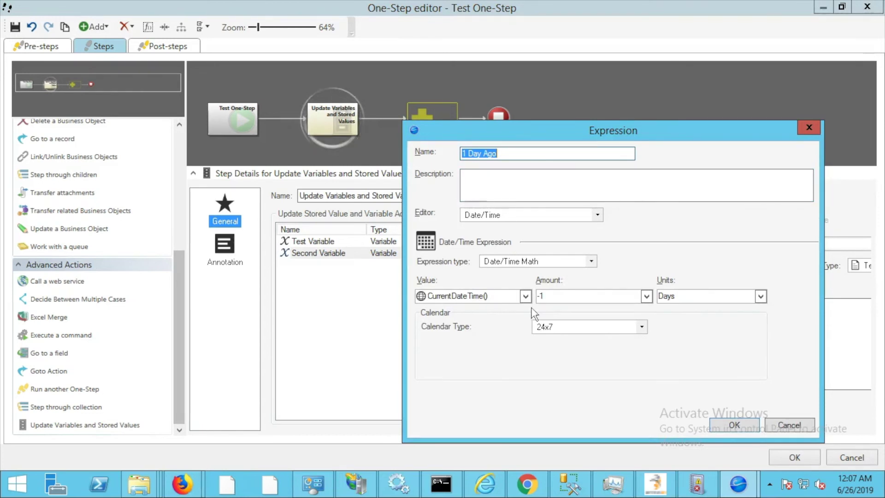
pyautogui.click(798, 428)
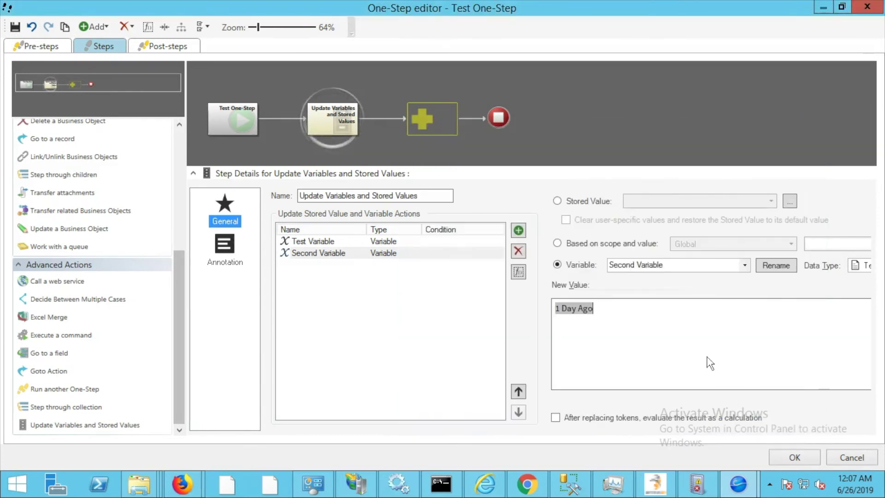